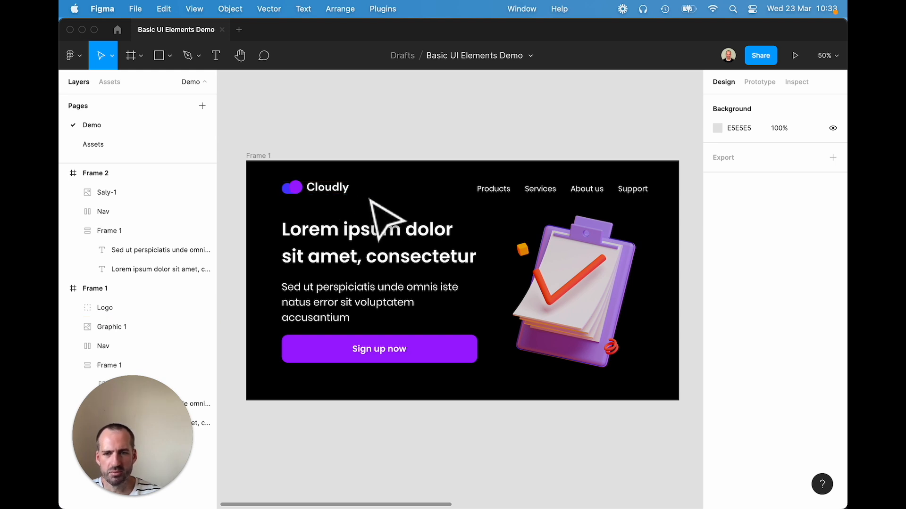
- Turn the Cloudly logo group in Frame 1 into a component and examine its nested vector layers
{"action": "left_click", "coordinate": [292, 187]}
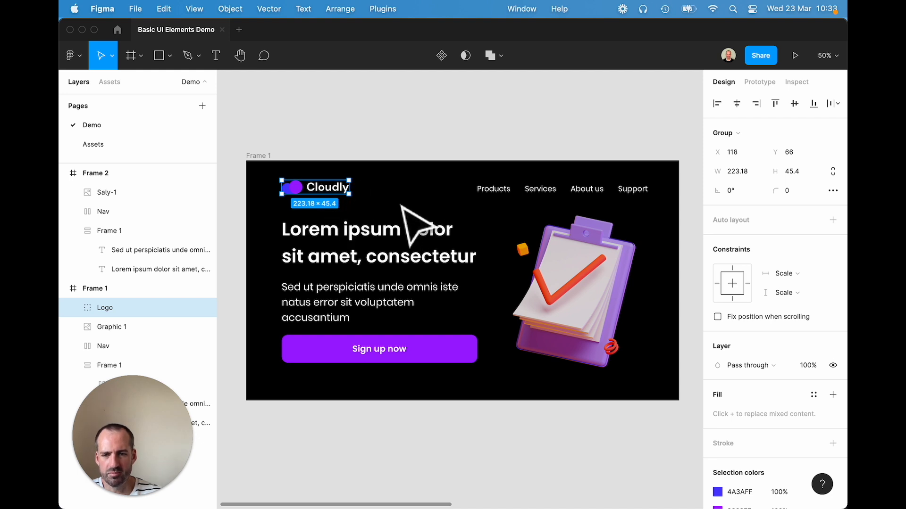
{"action": "right_click", "coordinate": [332, 188]}
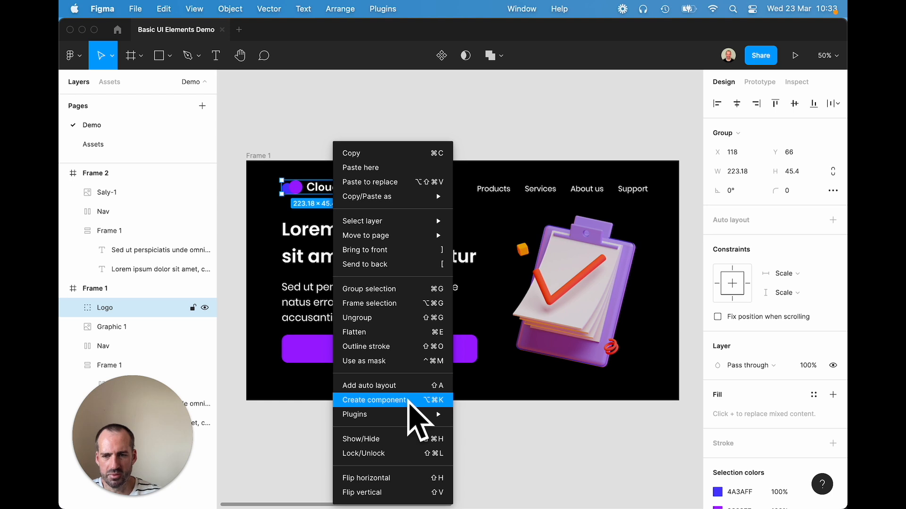
{"action": "left_click", "coordinate": [408, 400]}
{"action": "left_click", "coordinate": [409, 423]}
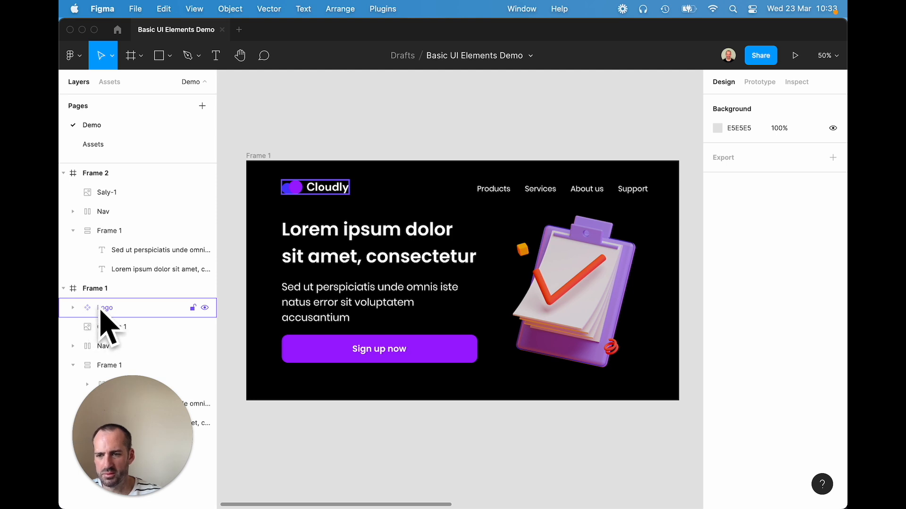
{"action": "left_click", "coordinate": [72, 308]}
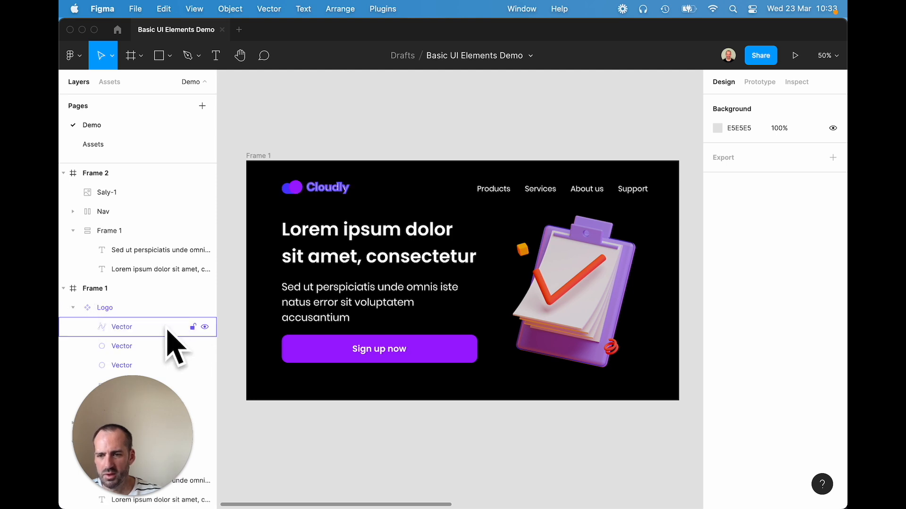
{"action": "scroll", "coordinate": [297, 401], "scroll_direction": "down", "scroll_amount": 5}
{"action": "scroll", "coordinate": [283, 404], "scroll_direction": "up", "scroll_amount": 6}
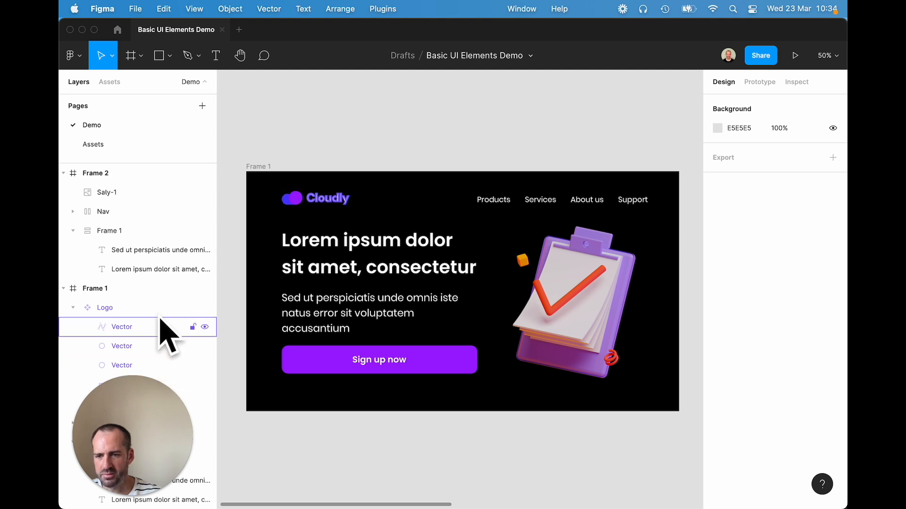
{"action": "left_click", "coordinate": [73, 308]}
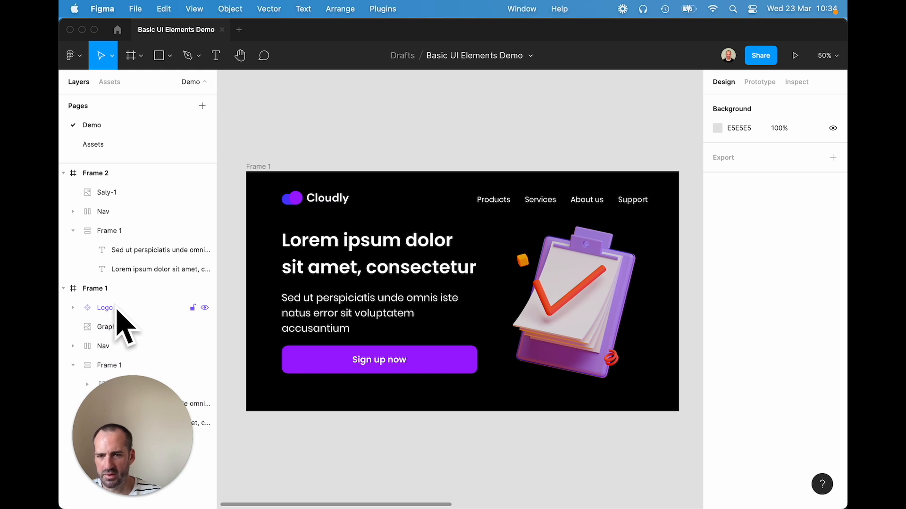
- Copy the Logo component from Frame 1 and paste an instance of it into Frame 2
{"action": "left_click", "coordinate": [330, 200]}
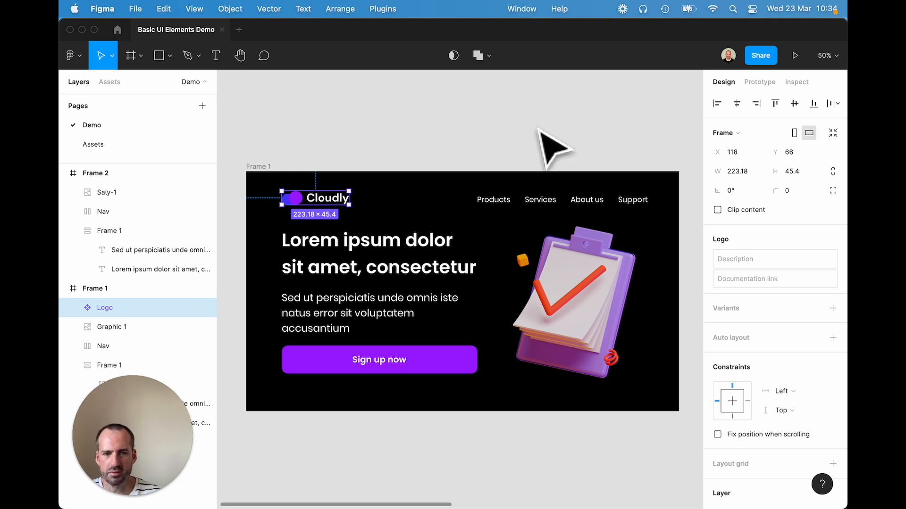
{"action": "left_click", "coordinate": [547, 145]}
{"action": "scroll", "coordinate": [628, 142], "scroll_direction": "right", "scroll_amount": 15}
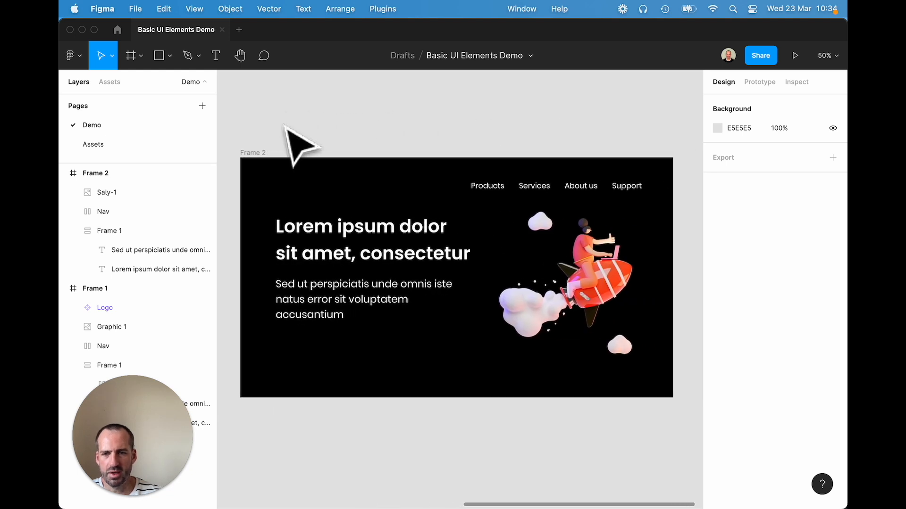
{"action": "left_click", "coordinate": [254, 153]}
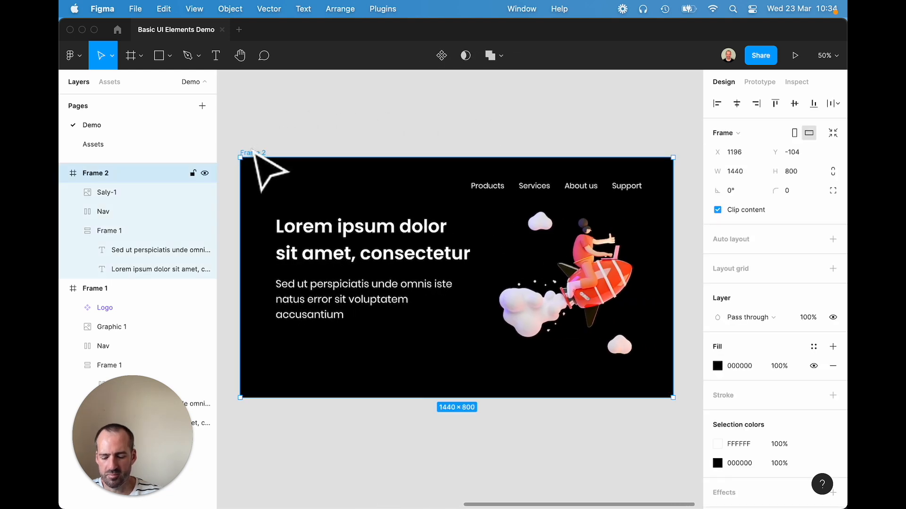
{"action": "key", "text": "super+v"}
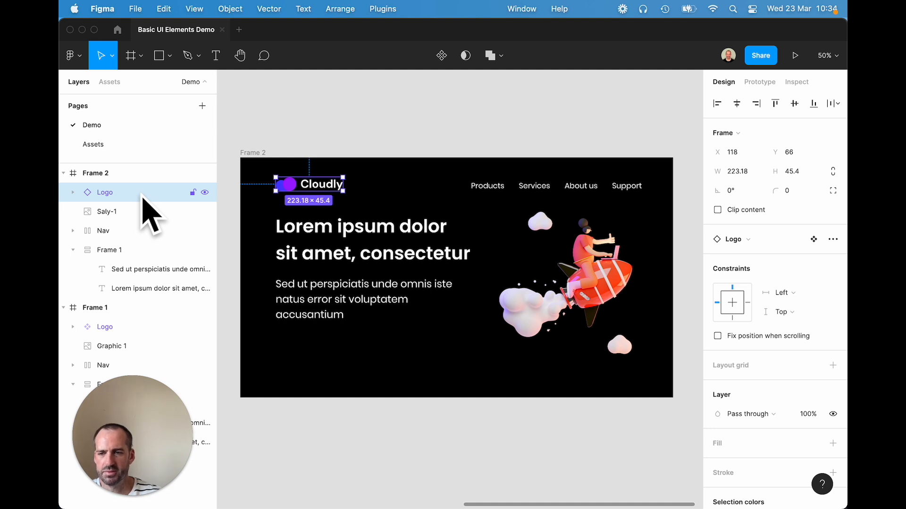
{"action": "left_click", "coordinate": [374, 162]}
{"action": "left_click", "coordinate": [309, 188]}
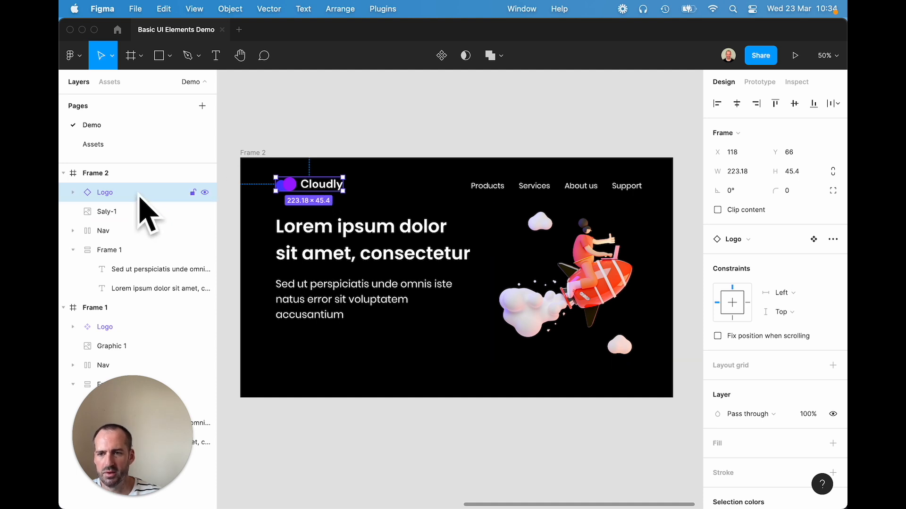
{"action": "left_click", "coordinate": [414, 380]}
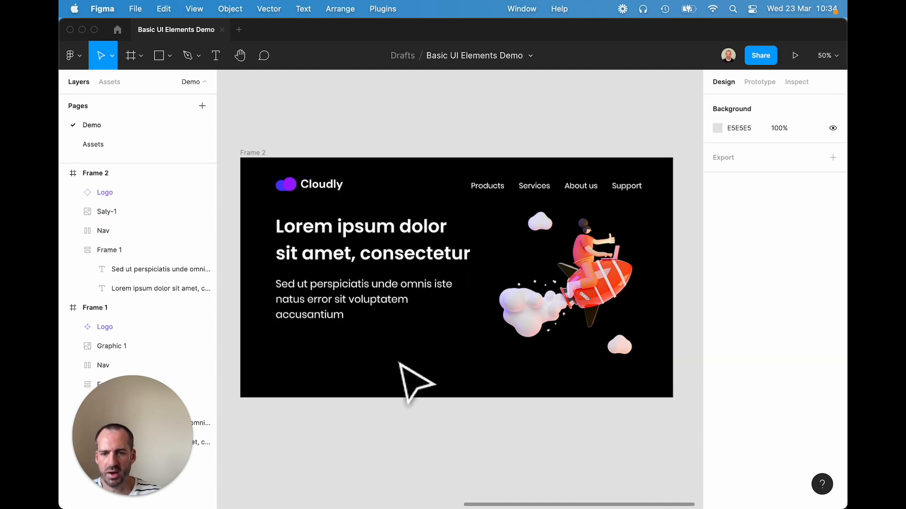
{"action": "scroll", "coordinate": [481, 368], "scroll_direction": "left", "scroll_amount": 15}
{"action": "scroll", "coordinate": [597, 339], "scroll_direction": "right", "scroll_amount": 3}
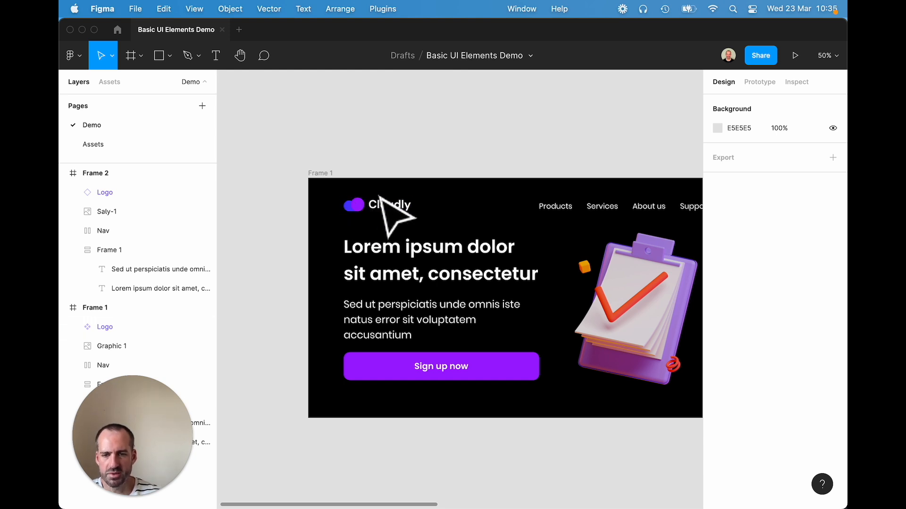
{"action": "left_click_drag", "start_coordinate": [655, 236], "coordinate": [415, 243]}
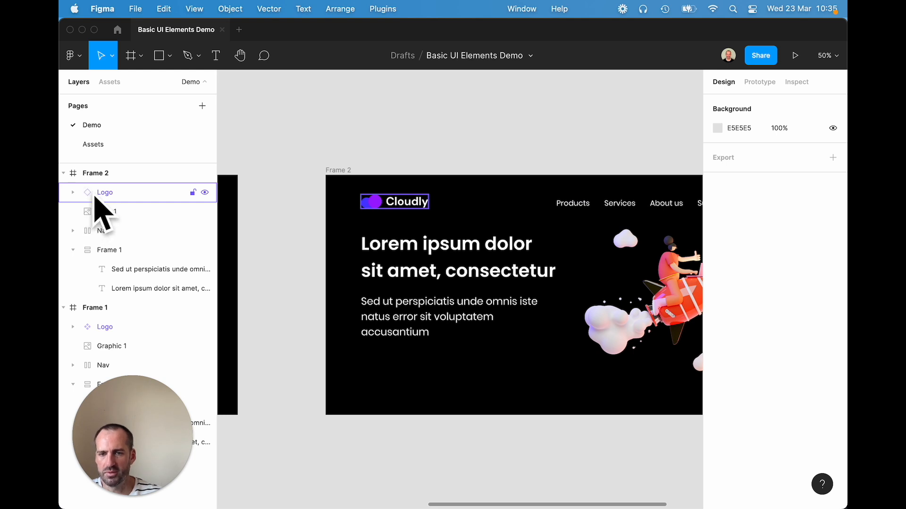
{"action": "scroll", "coordinate": [488, 274], "scroll_direction": "left", "scroll_amount": 10}
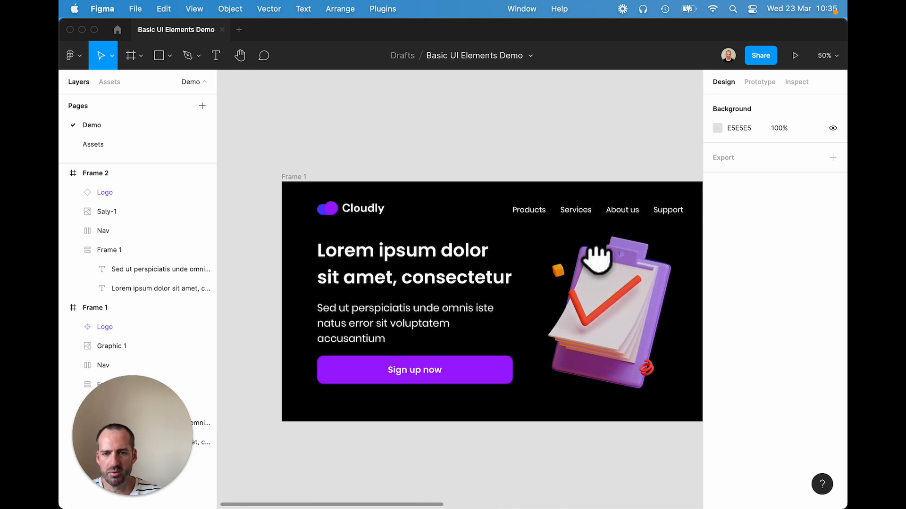
- Place an extra instance of the Logo component on the canvas above Frame 2 and remove it again
{"action": "left_click", "coordinate": [357, 213]}
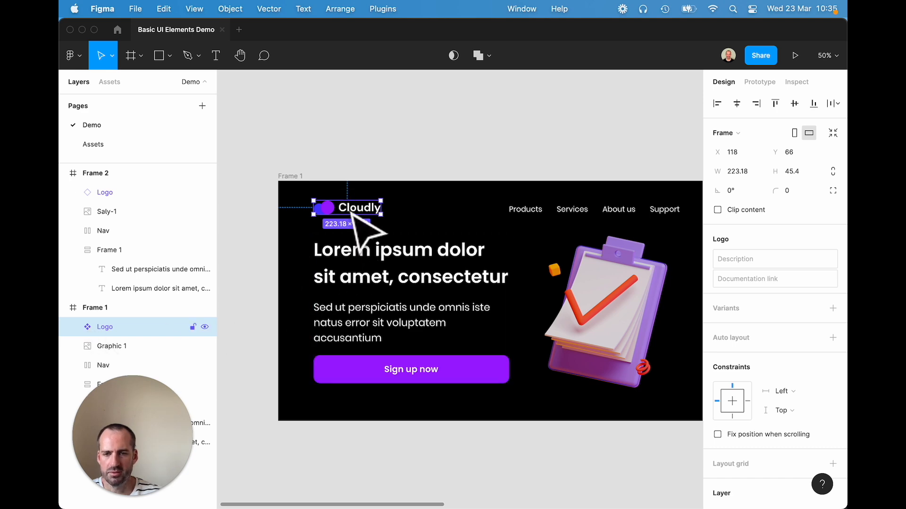
{"action": "left_click_drag", "start_coordinate": [558, 233], "coordinate": [283, 232]}
{"action": "key", "text": "super+v"}
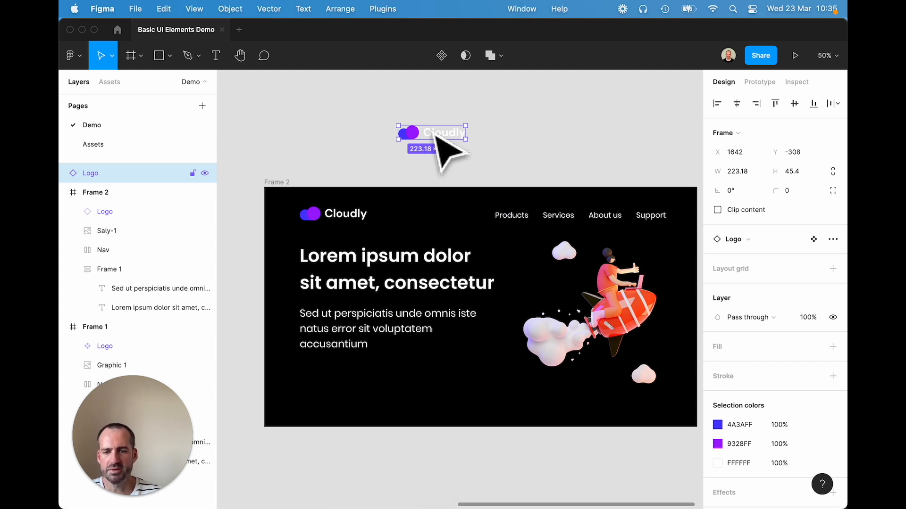
{"action": "left_click_drag", "start_coordinate": [370, 259], "coordinate": [609, 265]}
{"action": "left_click_drag", "start_coordinate": [380, 263], "coordinate": [680, 273]}
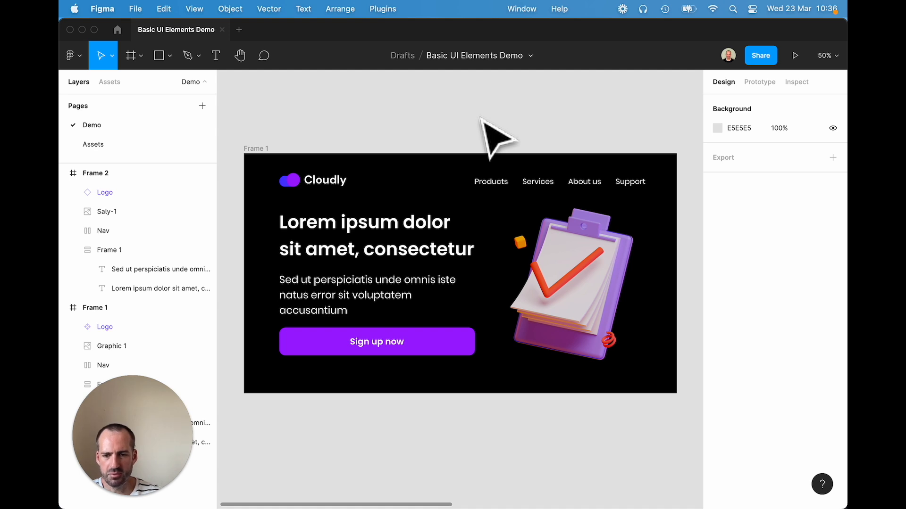
- Turn the purple "Sign up now" button in Frame 1 into a component
{"action": "left_click", "coordinate": [430, 338]}
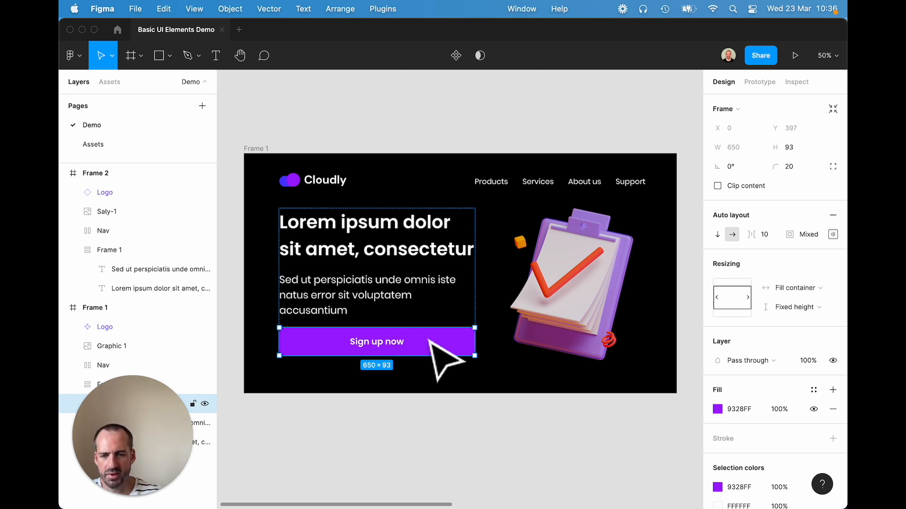
{"action": "scroll", "coordinate": [429, 340], "scroll_direction": "down", "scroll_amount": 2}
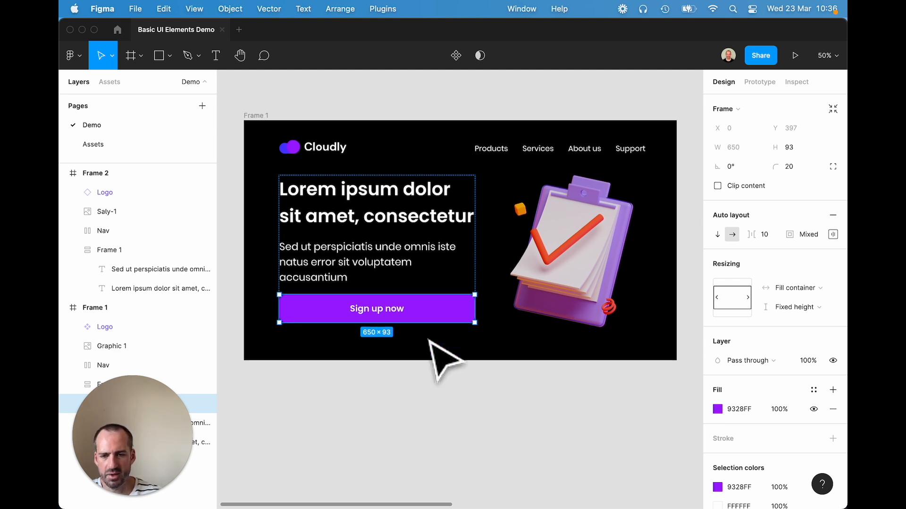
{"action": "right_click", "coordinate": [436, 305]}
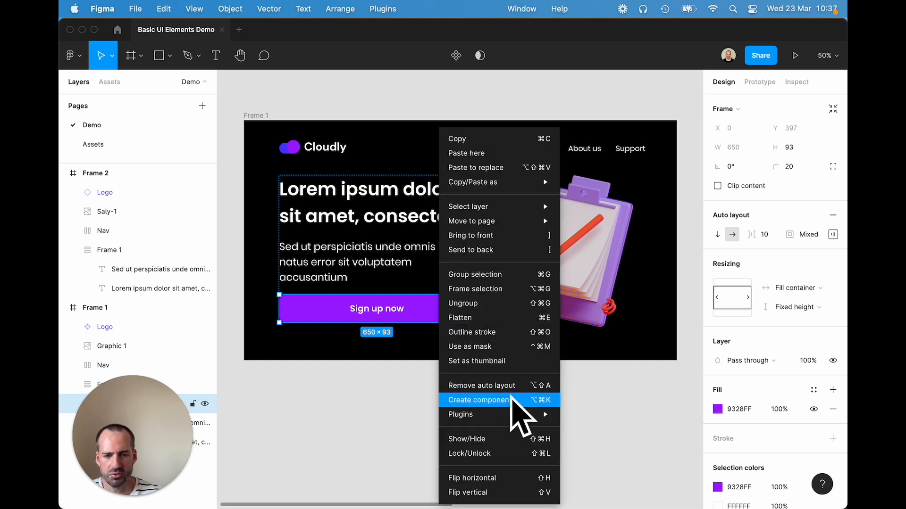
{"action": "left_click", "coordinate": [479, 400]}
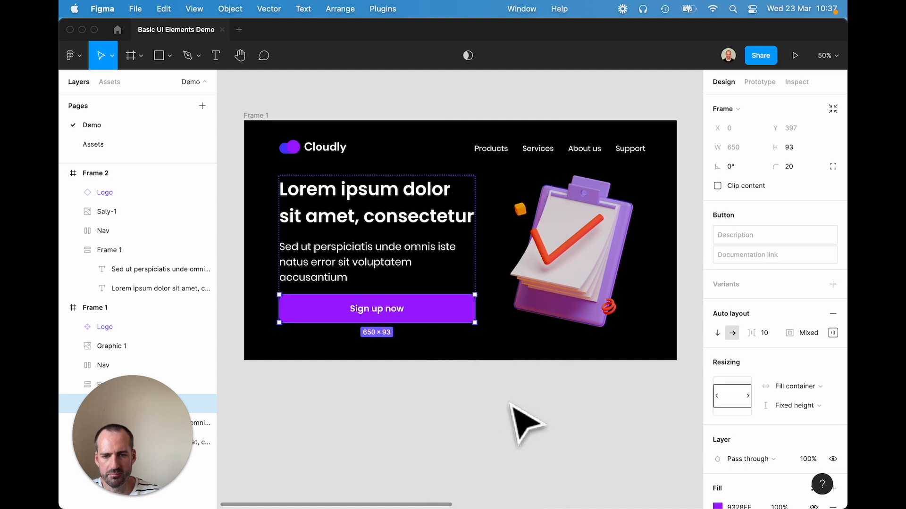
{"action": "left_click", "coordinate": [505, 406]}
{"action": "left_click", "coordinate": [448, 311]}
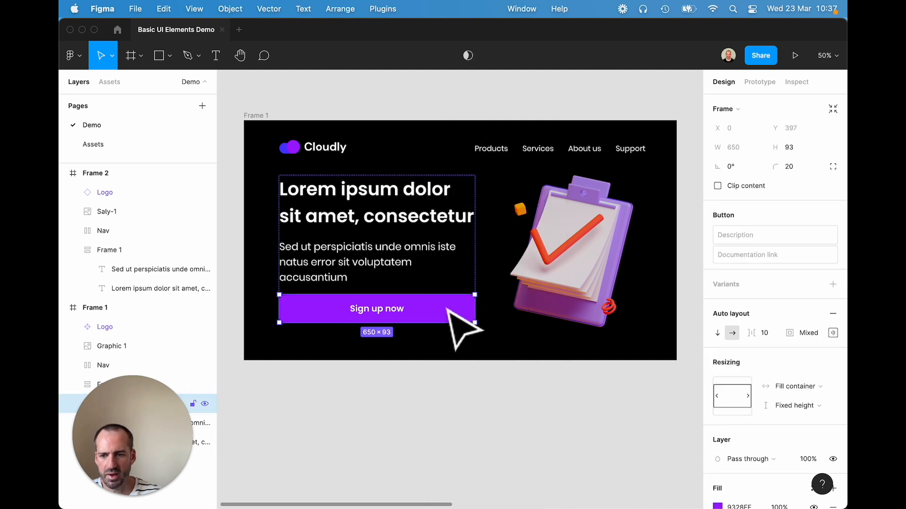
{"action": "left_click_drag", "start_coordinate": [148, 366], "coordinate": [151, 96]}
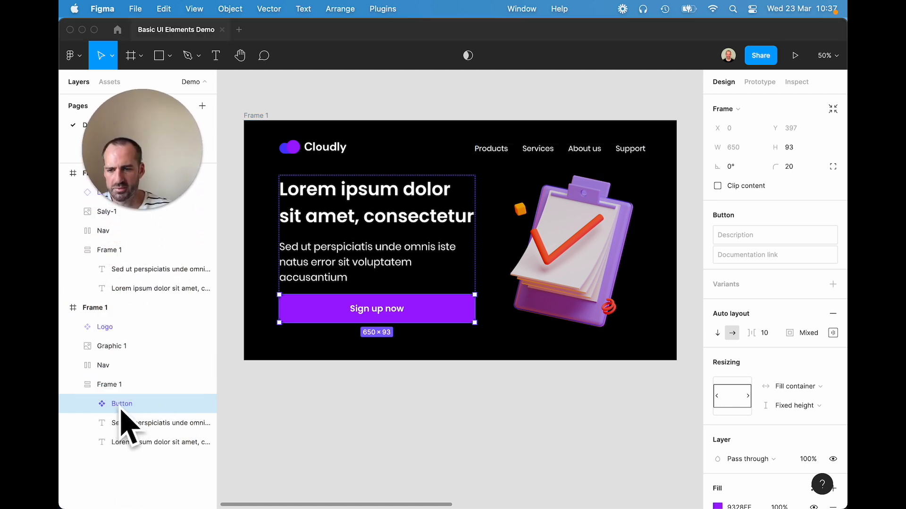
{"action": "left_click", "coordinate": [448, 400]}
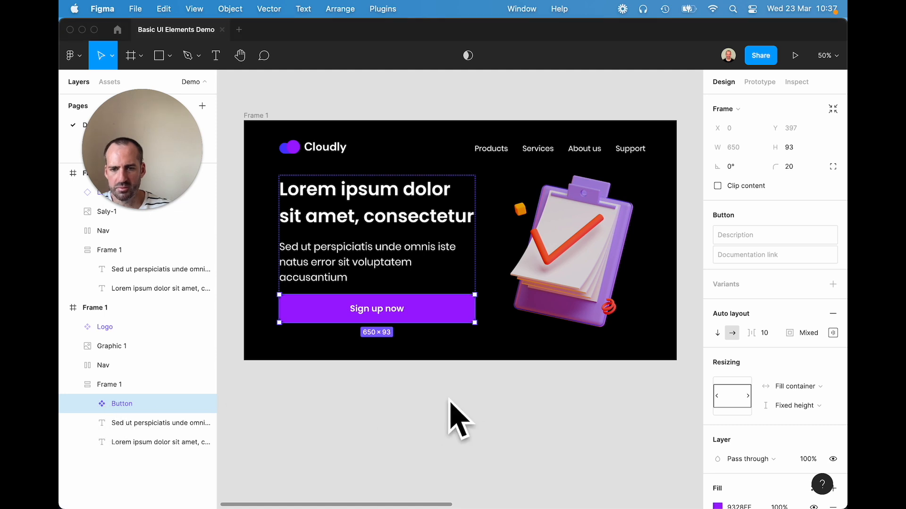
{"action": "left_click", "coordinate": [444, 379]}
- Copy the Button component from Frame 1 and paste an instance below the paragraph in Frame 2's text stack
{"action": "left_click", "coordinate": [431, 309], "text": "super"}
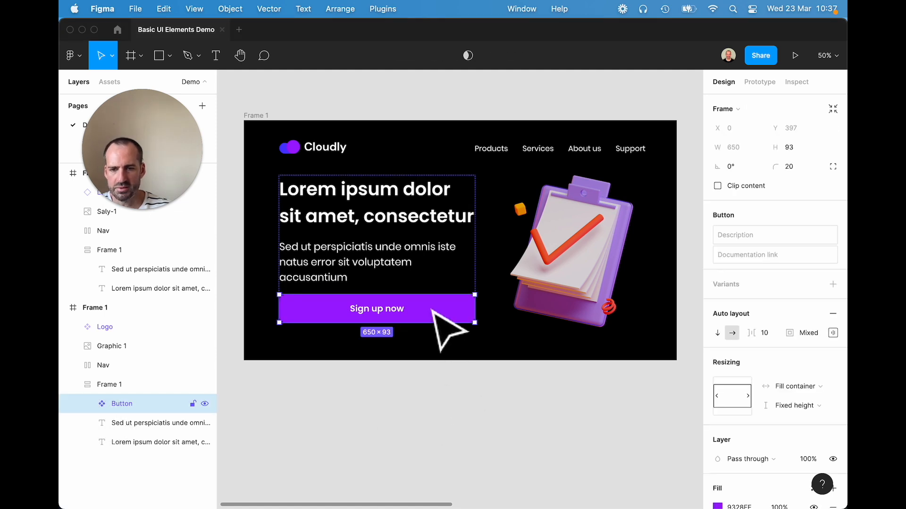
{"action": "left_click", "coordinate": [580, 411]}
{"action": "scroll", "coordinate": [519, 411], "scroll_direction": "right", "scroll_amount": 10}
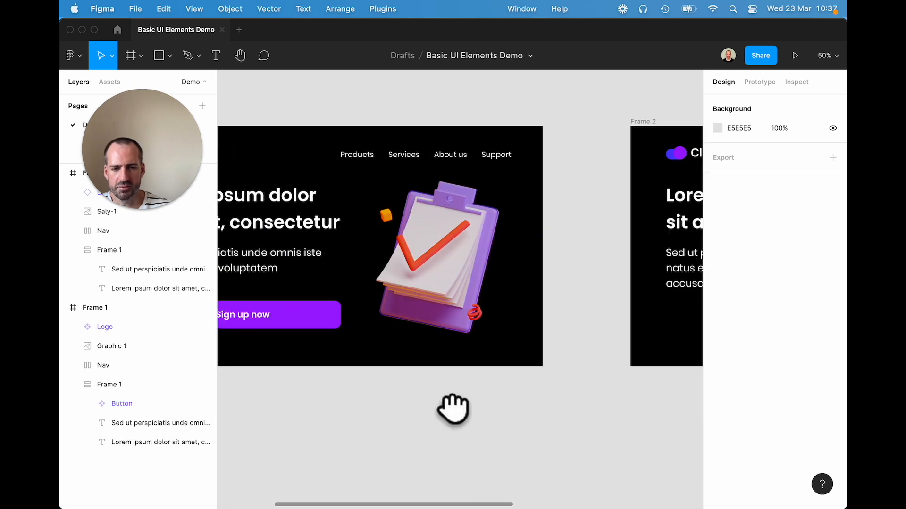
{"action": "left_click_drag", "start_coordinate": [576, 414], "coordinate": [425, 421]}
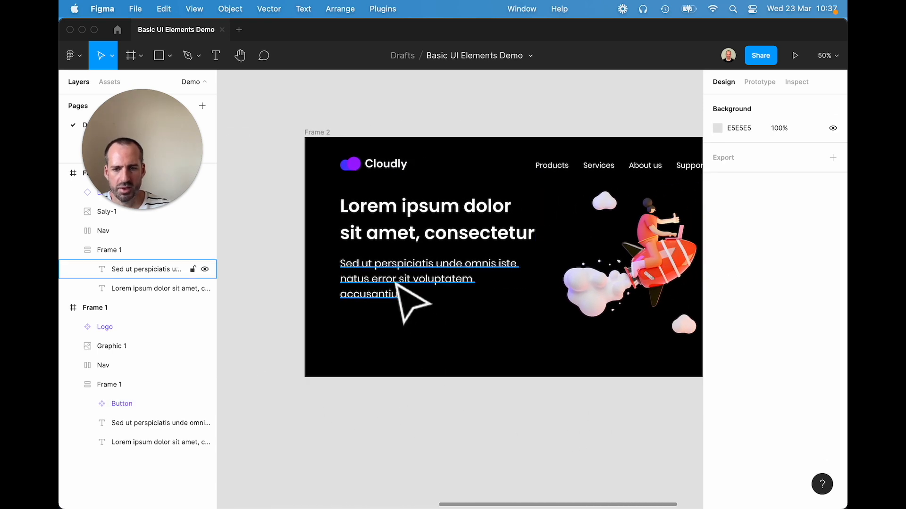
{"action": "left_click", "coordinate": [399, 296]}
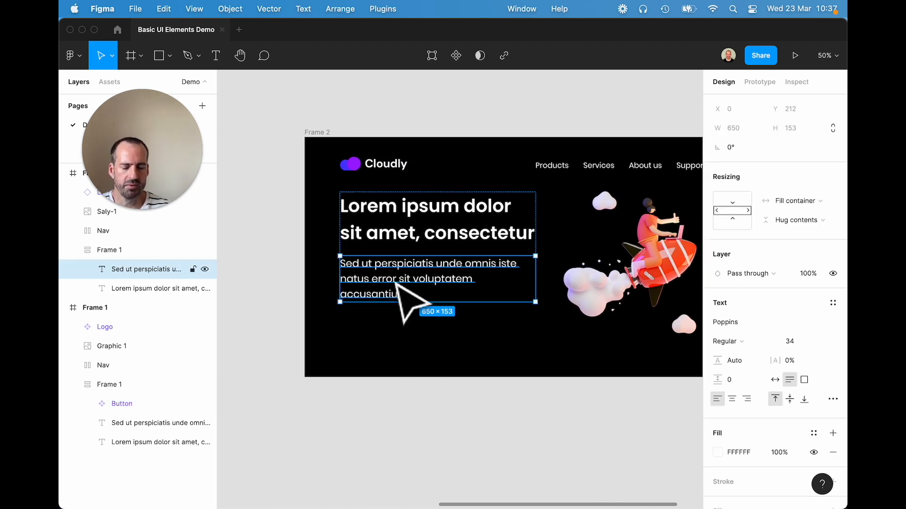
{"action": "key", "text": "super+v"}
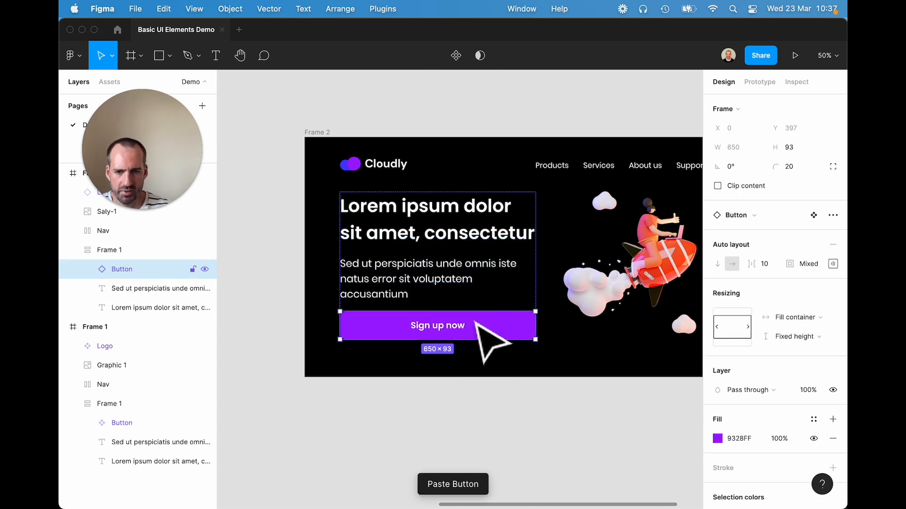
{"action": "left_click", "coordinate": [454, 403]}
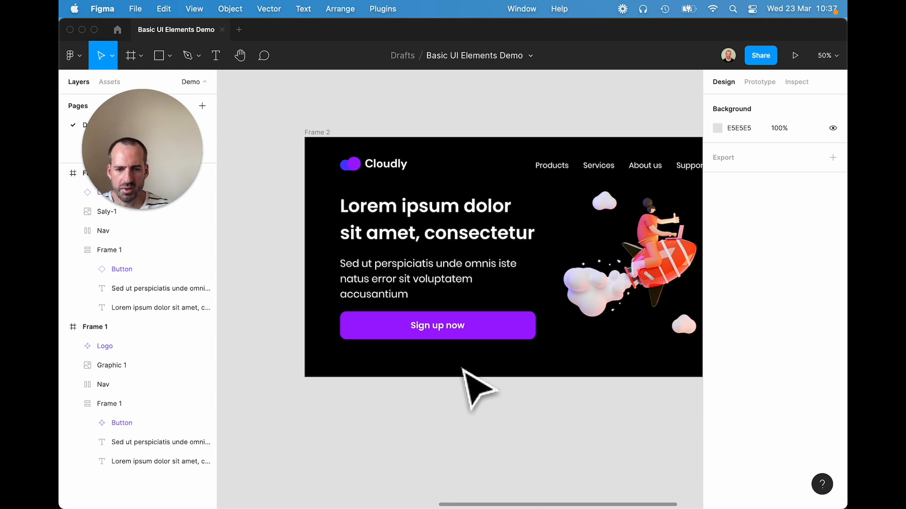
- Change the label of the button instance in Frame 2 to "Get started"
{"action": "double_click", "coordinate": [493, 333]}
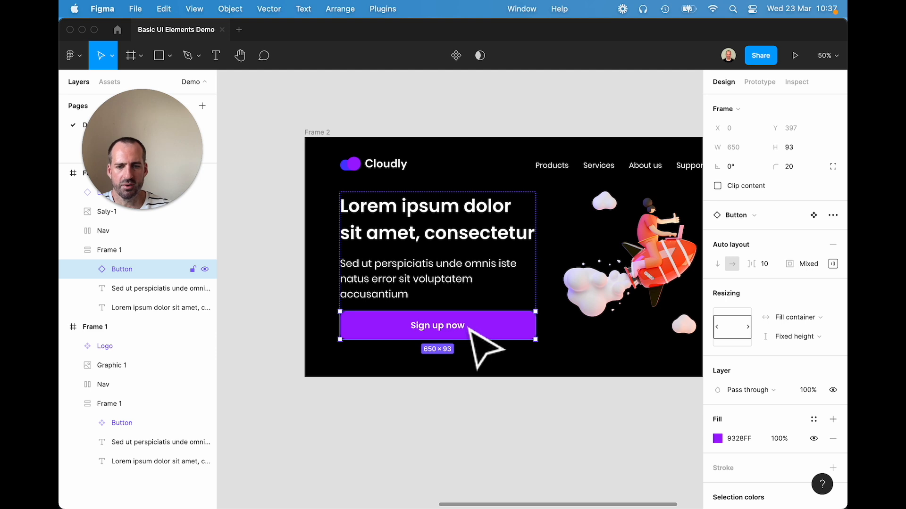
{"action": "double_click", "coordinate": [439, 326]}
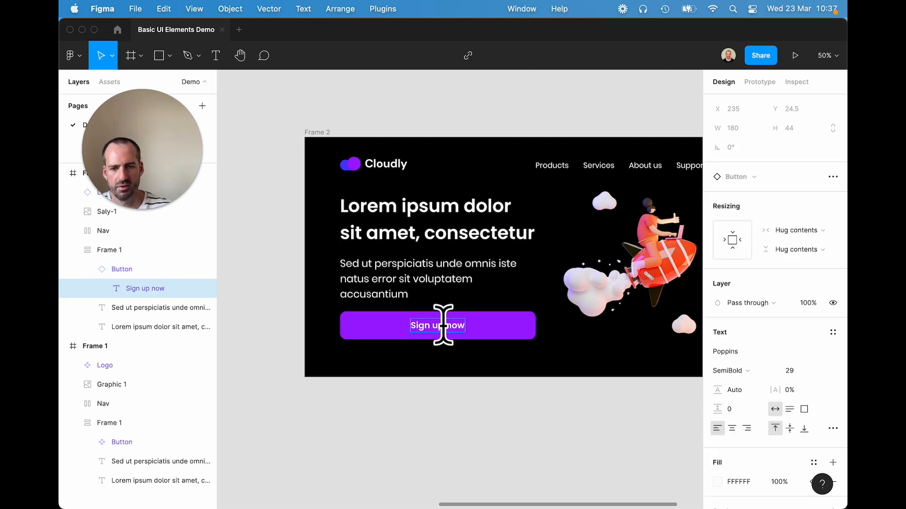
{"action": "type", "text": "Get s"}
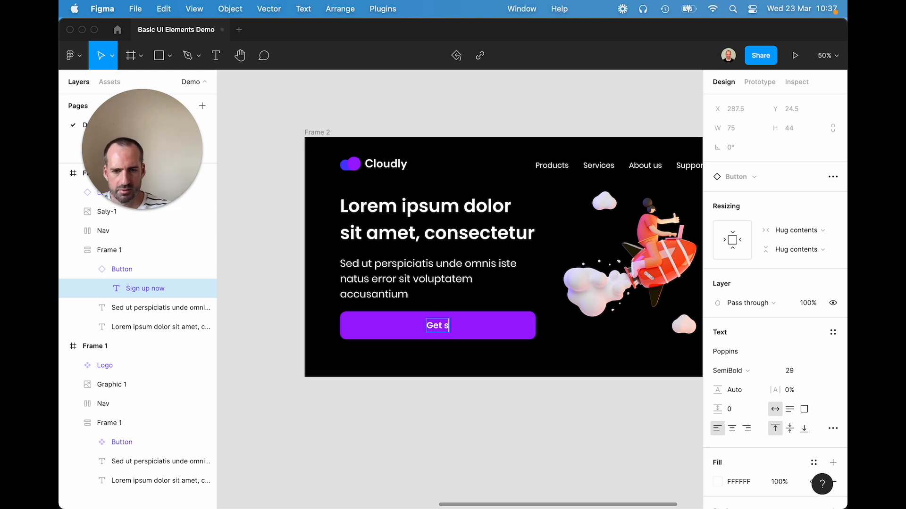
{"action": "type", "text": "tarted"}
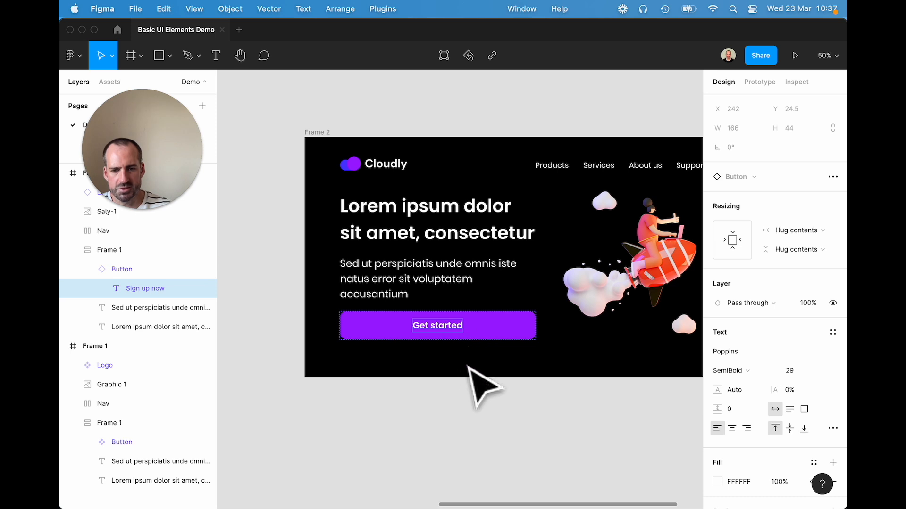
- Change the fill colour of the main Button component in Frame 1 from purple to bright red
{"action": "left_click", "coordinate": [470, 365]}
{"action": "left_click_drag", "start_coordinate": [348, 347], "coordinate": [566, 357]}
{"action": "scroll", "coordinate": [566, 357], "scroll_direction": "left", "scroll_amount": 8}
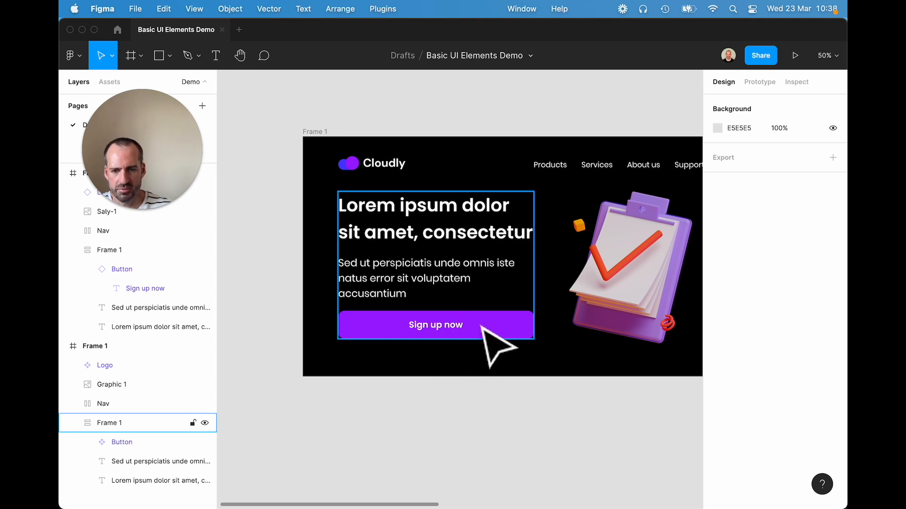
{"action": "left_click", "coordinate": [370, 327]}
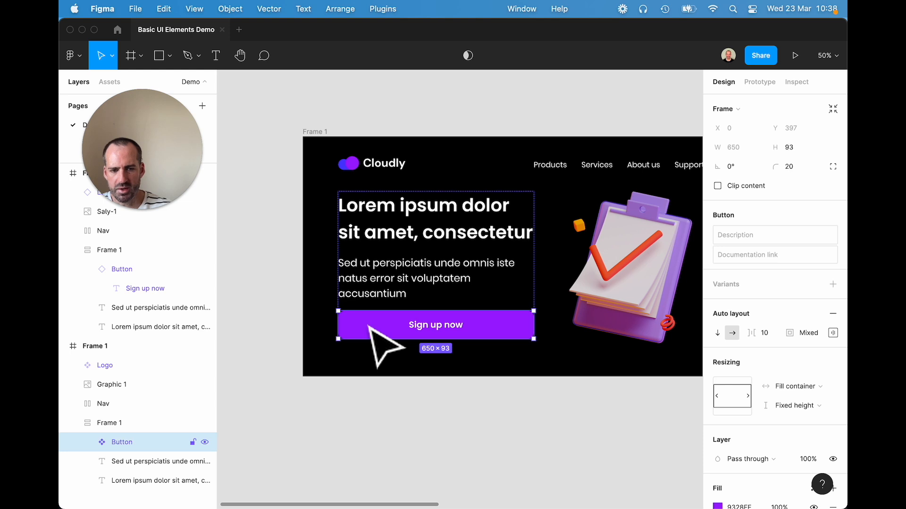
{"action": "scroll", "coordinate": [753, 386], "scroll_direction": "down", "scroll_amount": 5}
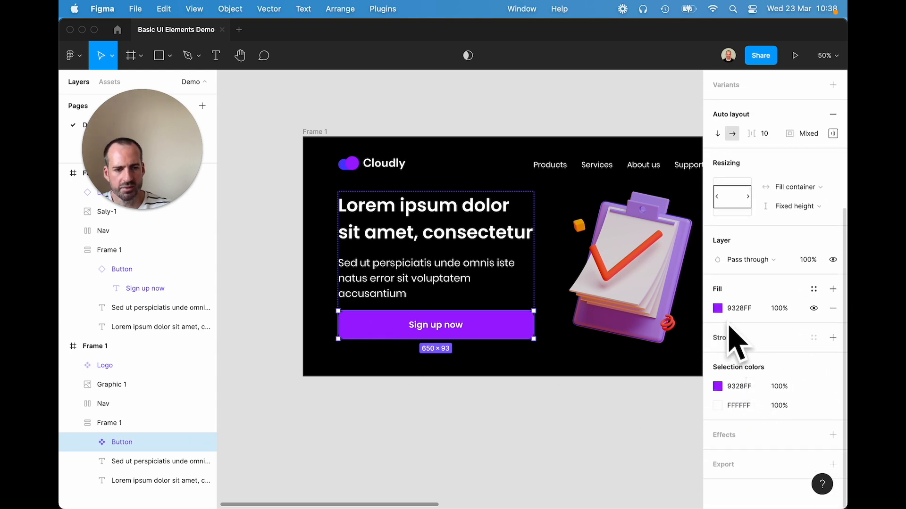
{"action": "left_click", "coordinate": [717, 308]}
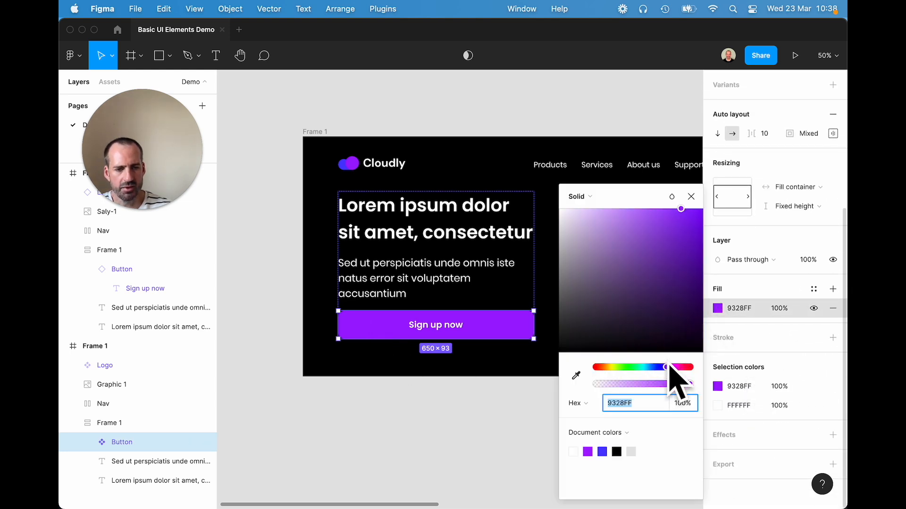
{"action": "left_click_drag", "start_coordinate": [667, 366], "coordinate": [714, 366]}
{"action": "left_click_drag", "start_coordinate": [671, 246], "coordinate": [715, 193]}
{"action": "left_click", "coordinate": [485, 433]}
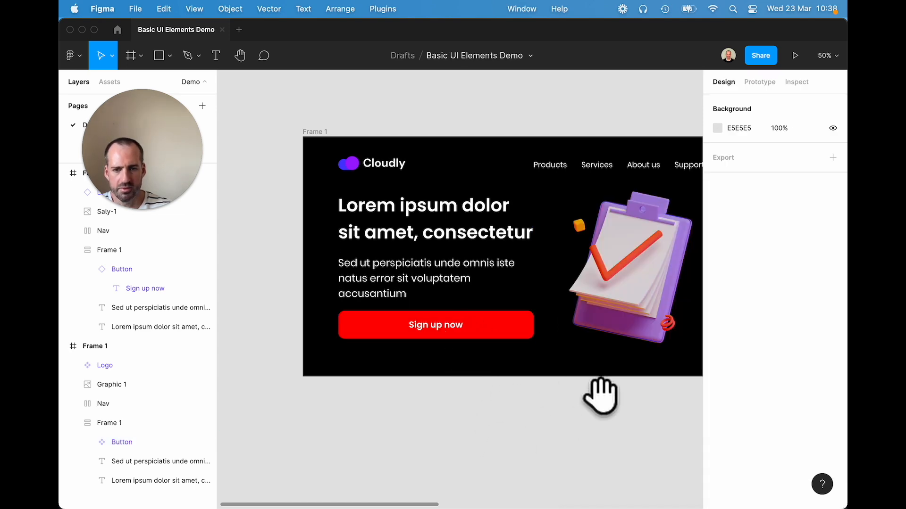
- Compare the button instance in Frame 2 with the main component in Frame 1, checking its fill colour and label
{"action": "scroll", "coordinate": [586, 390], "scroll_direction": "right", "scroll_amount": 10}
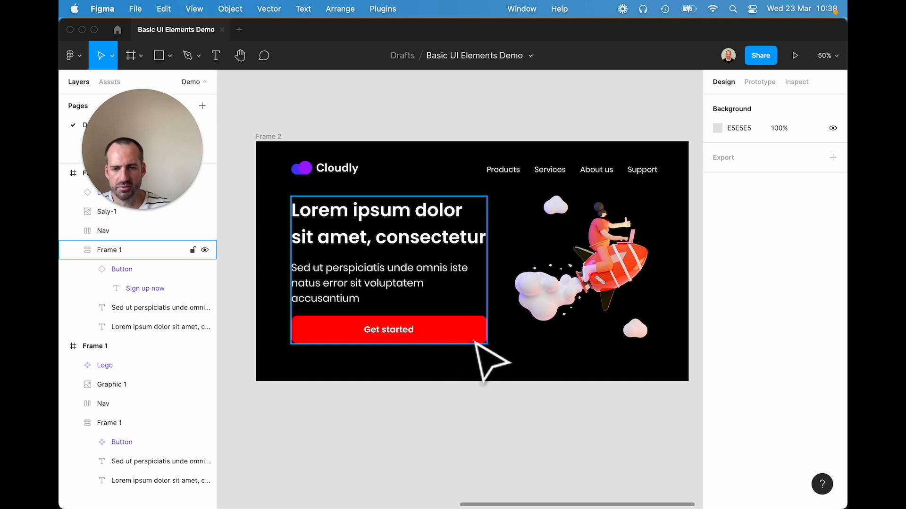
{"action": "scroll", "coordinate": [338, 404], "scroll_direction": "left", "scroll_amount": 5}
{"action": "scroll", "coordinate": [313, 403], "scroll_direction": "left", "scroll_amount": 15}
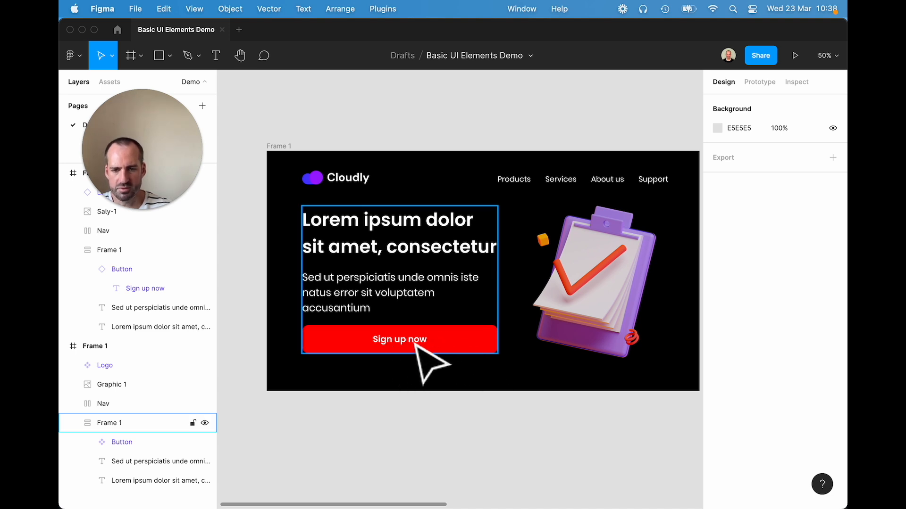
{"action": "scroll", "coordinate": [410, 402], "scroll_direction": "right", "scroll_amount": 15}
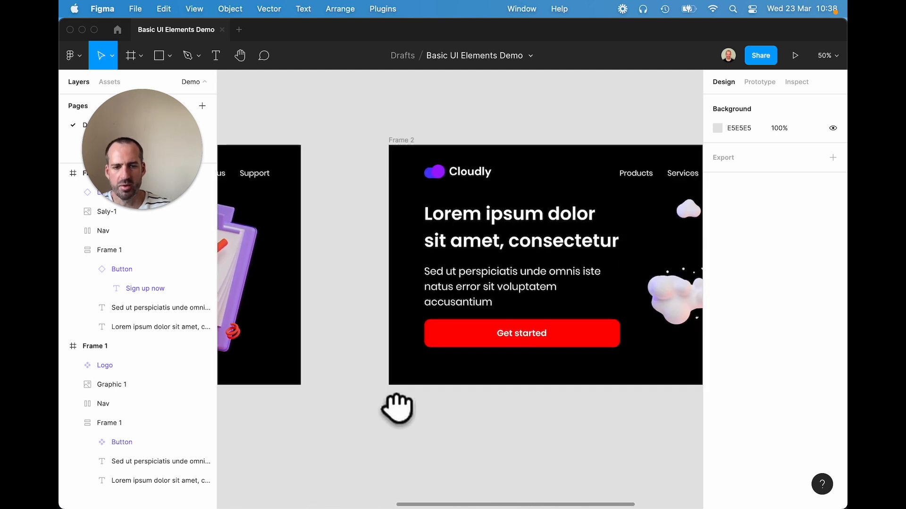
{"action": "left_click_drag", "start_coordinate": [397, 408], "coordinate": [344, 404]}
{"action": "left_click", "coordinate": [510, 334]}
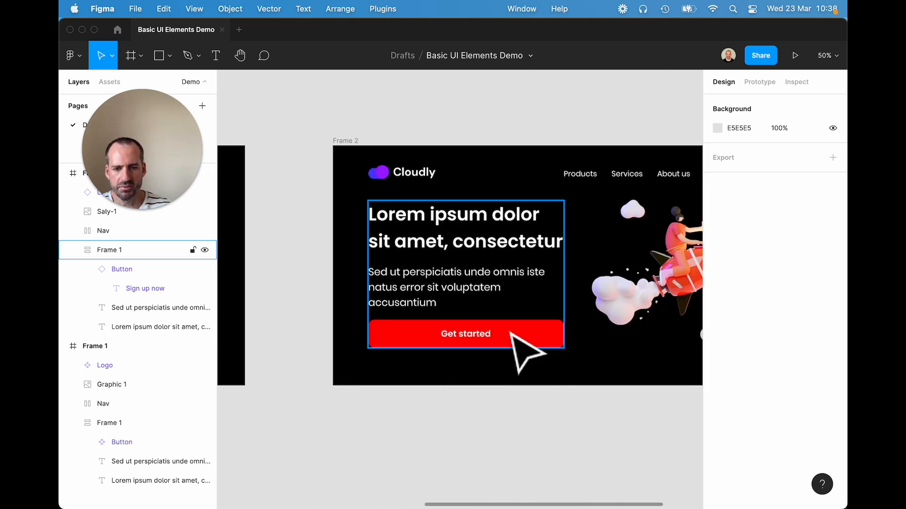
{"action": "left_click", "coordinate": [392, 395]}
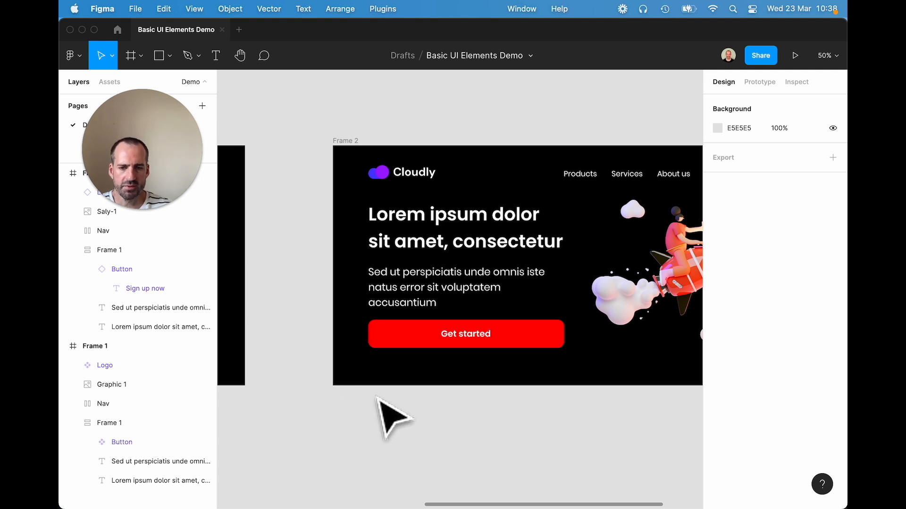
{"action": "left_click", "coordinate": [501, 343]}
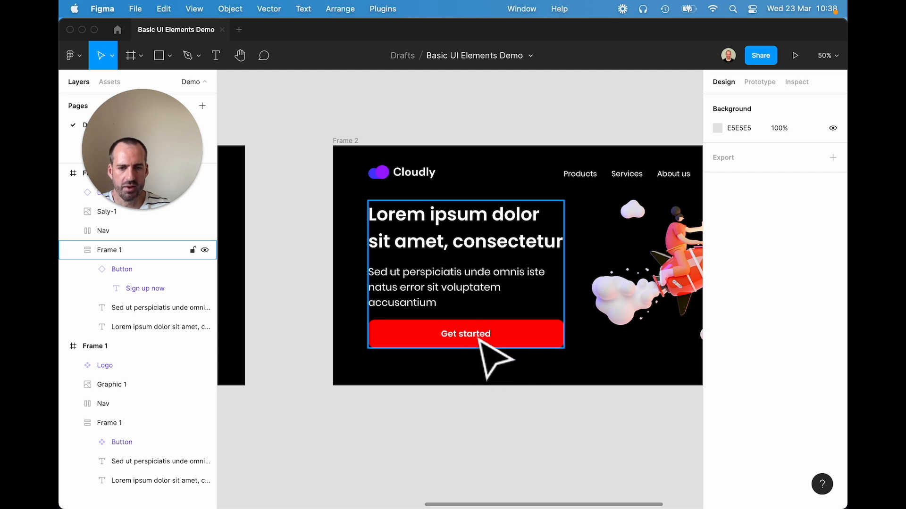
{"action": "left_click_drag", "start_coordinate": [380, 347], "coordinate": [600, 348]}
{"action": "left_click_drag", "start_coordinate": [472, 347], "coordinate": [657, 352]}
{"action": "left_click", "coordinate": [446, 349]}
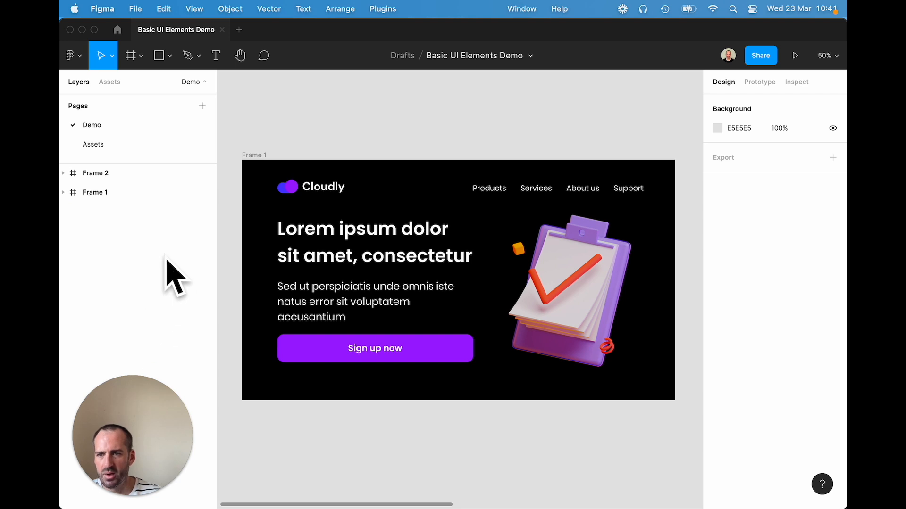
- Place local component instances from the file's assets: a Button on the canvas below Frame 1 and a Logo in Frame 1's lower-right corner
{"action": "left_click", "coordinate": [110, 85]}
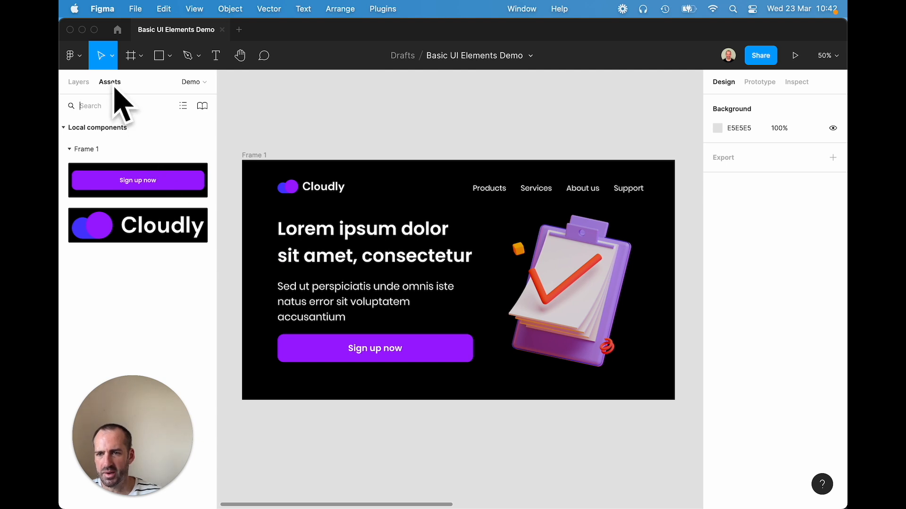
{"action": "left_click_drag", "start_coordinate": [132, 182], "coordinate": [330, 447]}
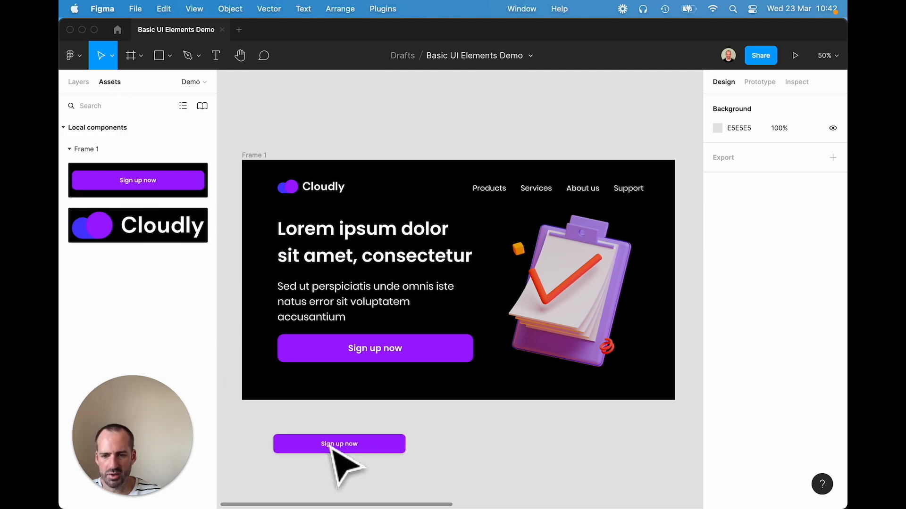
{"action": "left_click", "coordinate": [511, 452]}
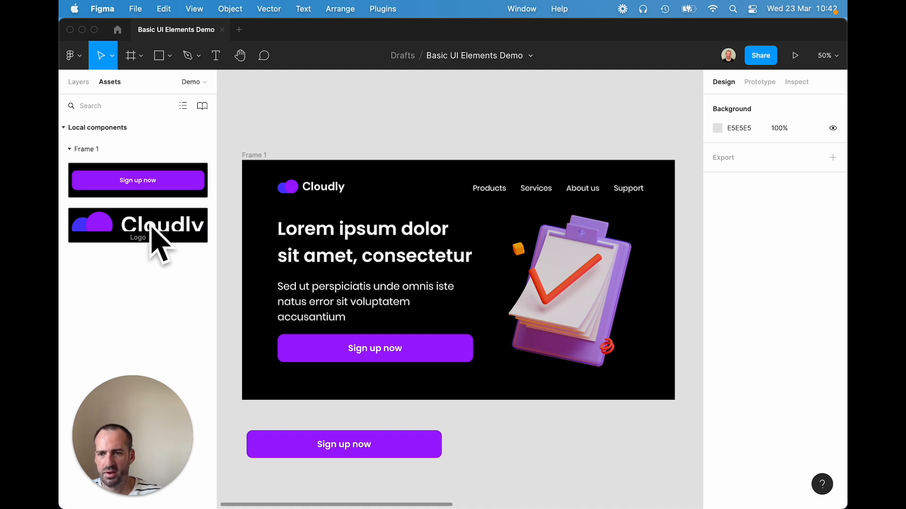
{"action": "left_click_drag", "start_coordinate": [133, 222], "coordinate": [638, 389]}
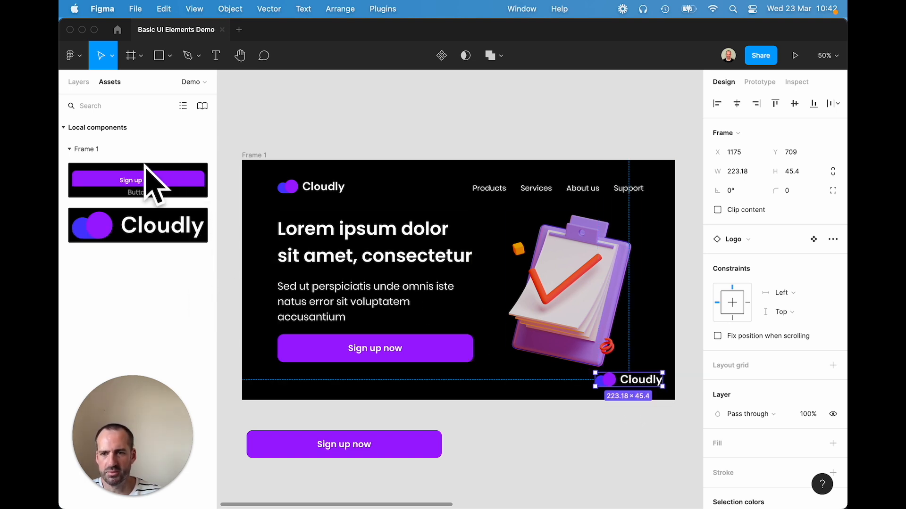
{"action": "left_click", "coordinate": [610, 454]}
- Delete the extra Logo instance from Frame 1's lower-right corner and the extra Button instance below the frame
{"action": "left_click", "coordinate": [645, 385]}
{"action": "key", "text": "Delete"}
{"action": "left_click", "coordinate": [389, 451]}
{"action": "key", "text": "Delete"}
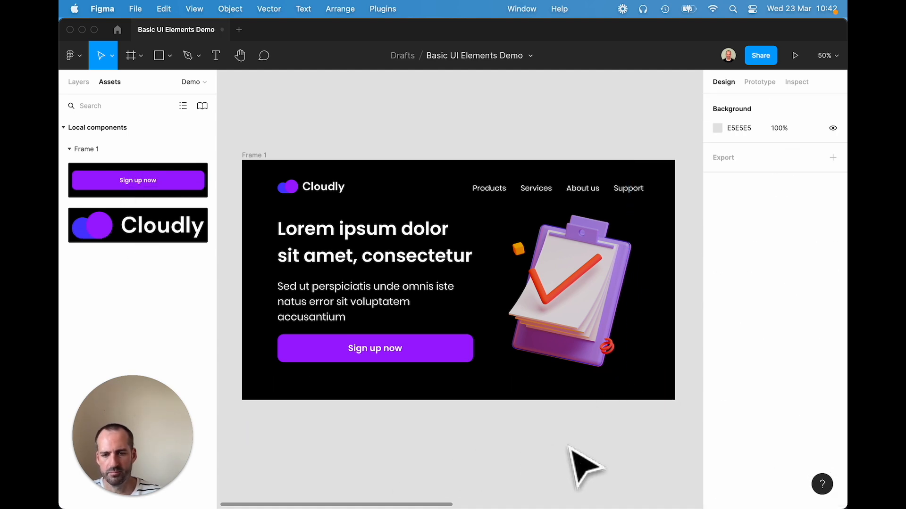